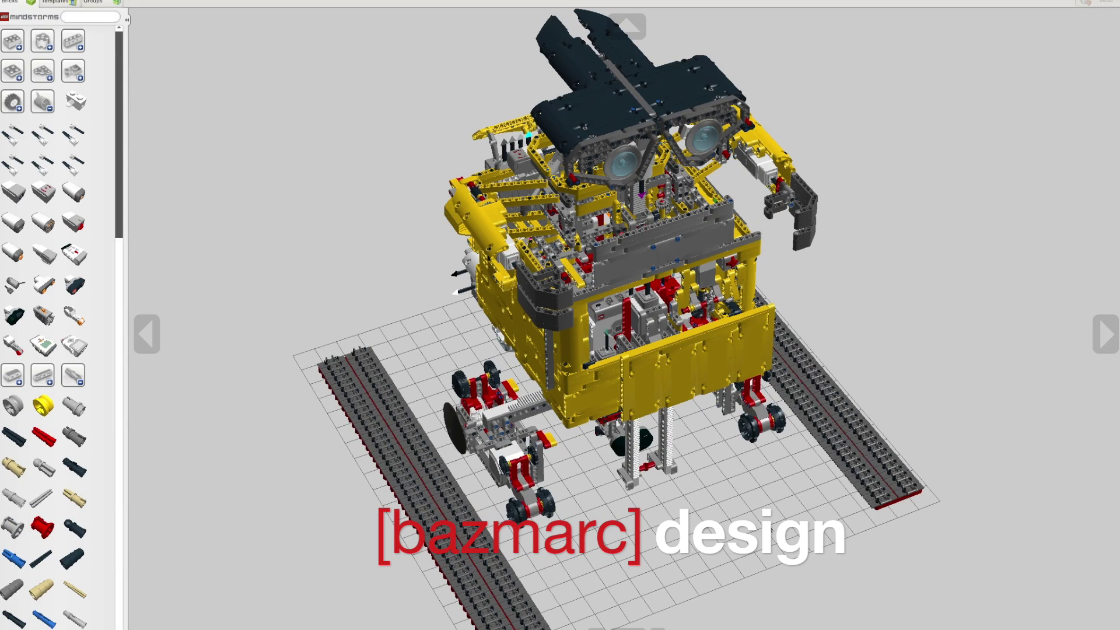
# - Orbit around the WALL-E robot to inspect its back, top, underside and front
pyautogui.click(810, 500)
pyautogui.moveTo(810, 502); pyautogui.dragTo(760, 510, button='right')
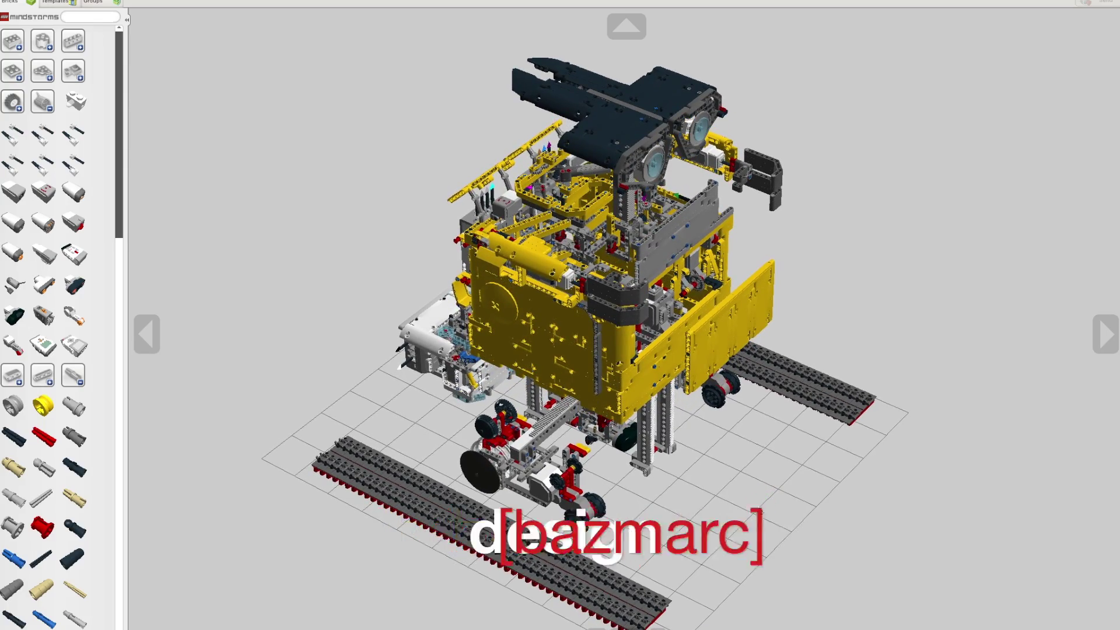
pyautogui.moveTo(759, 510); pyautogui.dragTo(518, 573, button='right')
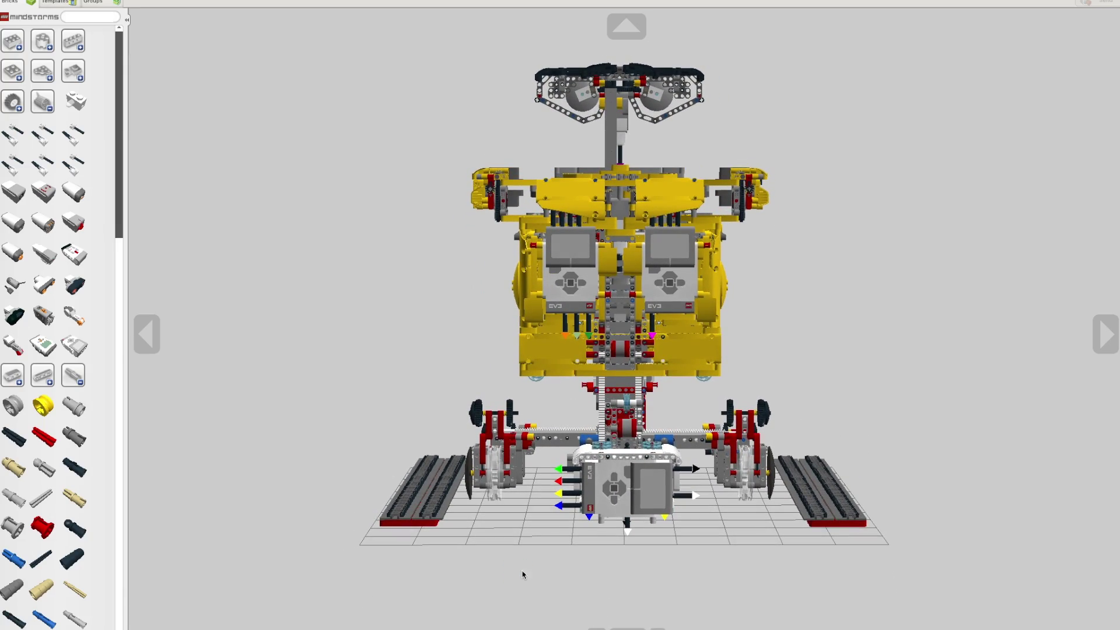
pyautogui.moveTo(736, 550); pyautogui.dragTo(740, 530, button='right')
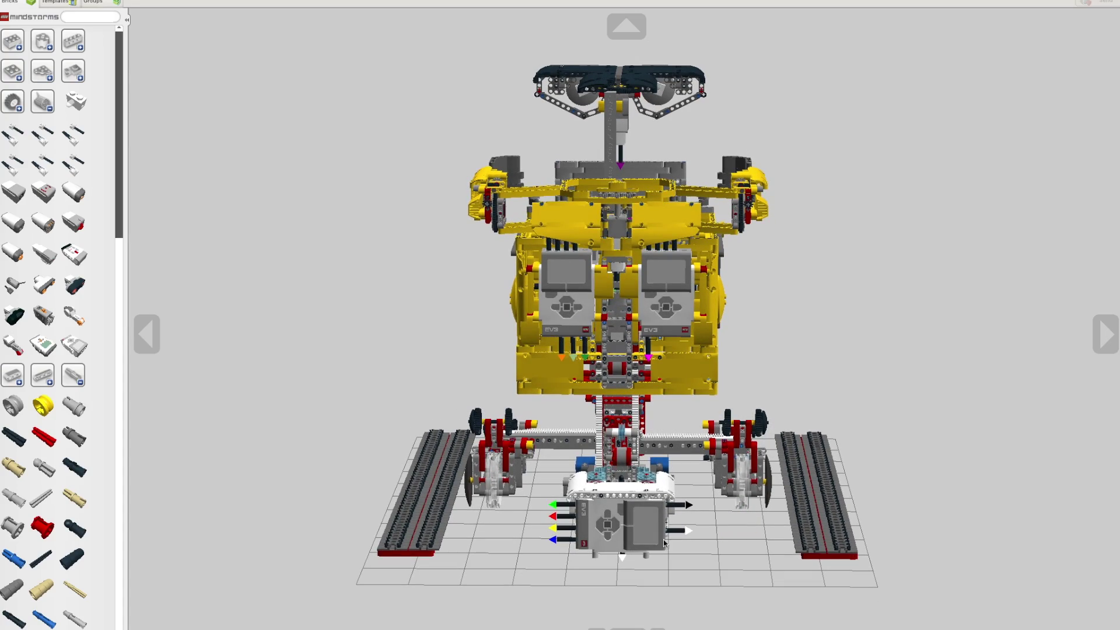
pyautogui.moveTo(531, 577); pyautogui.dragTo(376, 629, button='right')
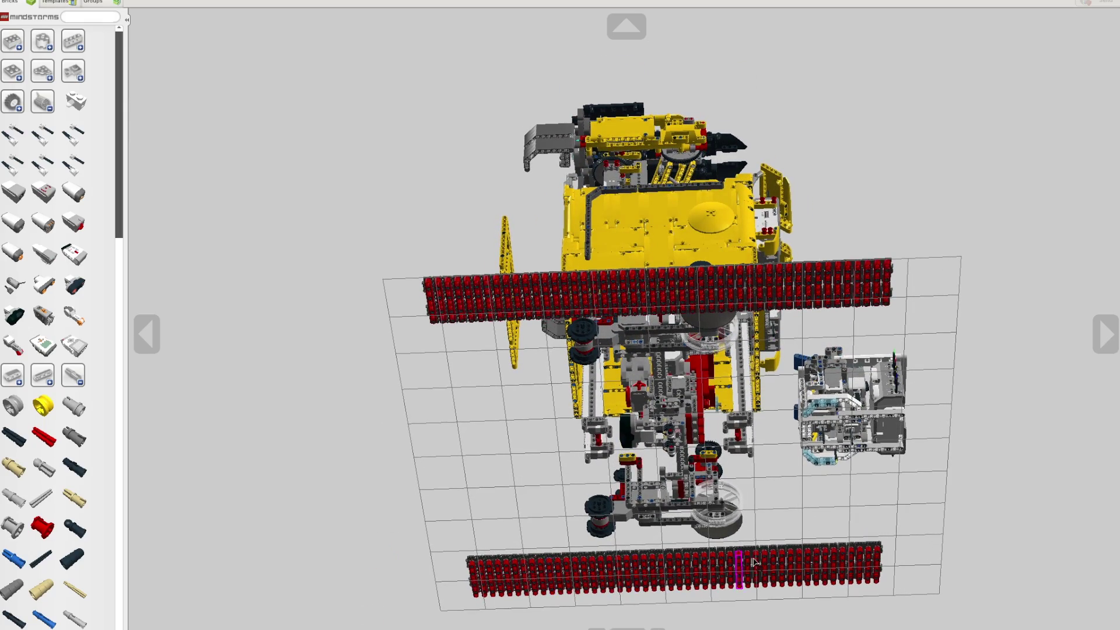
pyautogui.moveTo(940, 491); pyautogui.dragTo(1088, 520, button='right')
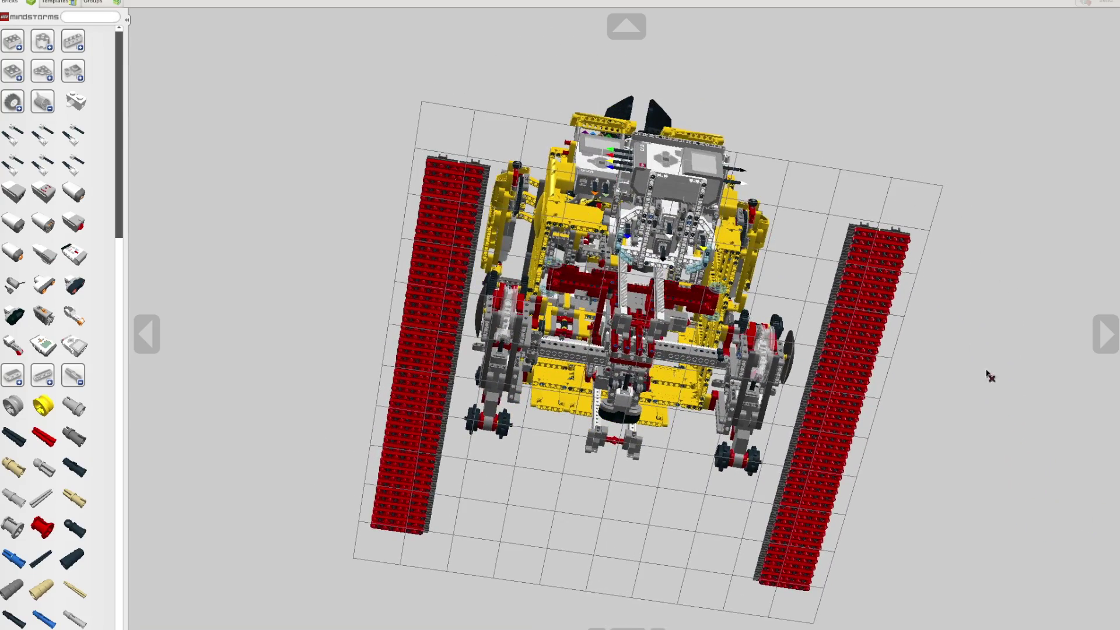
pyautogui.moveTo(960, 310); pyautogui.dragTo(1086, 293, button='right')
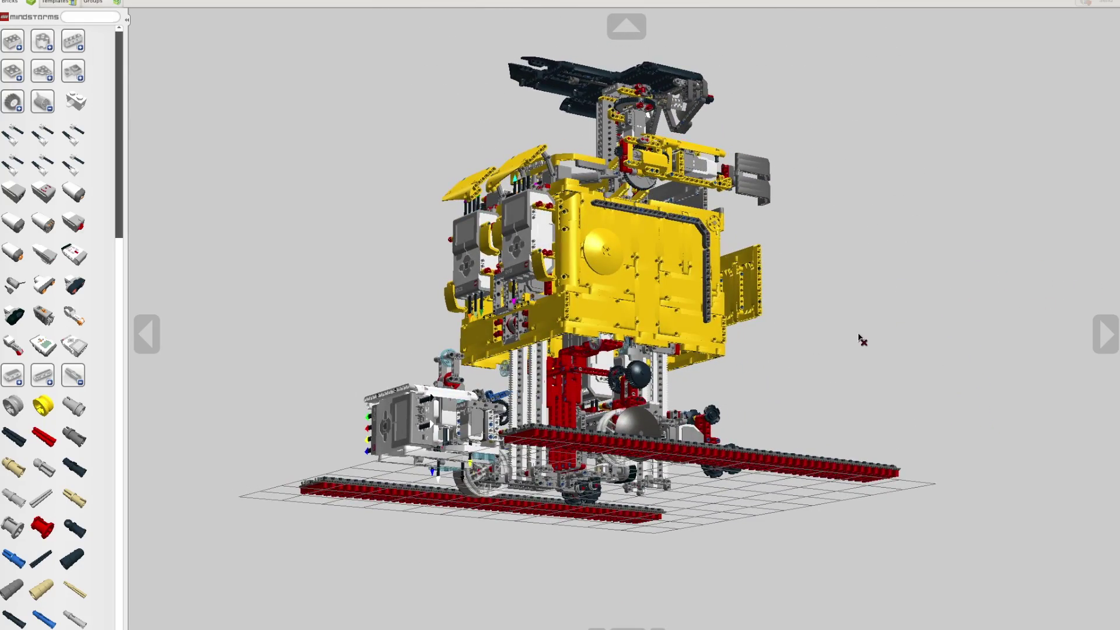
pyautogui.moveTo(861, 334); pyautogui.dragTo(887, 323, button='right')
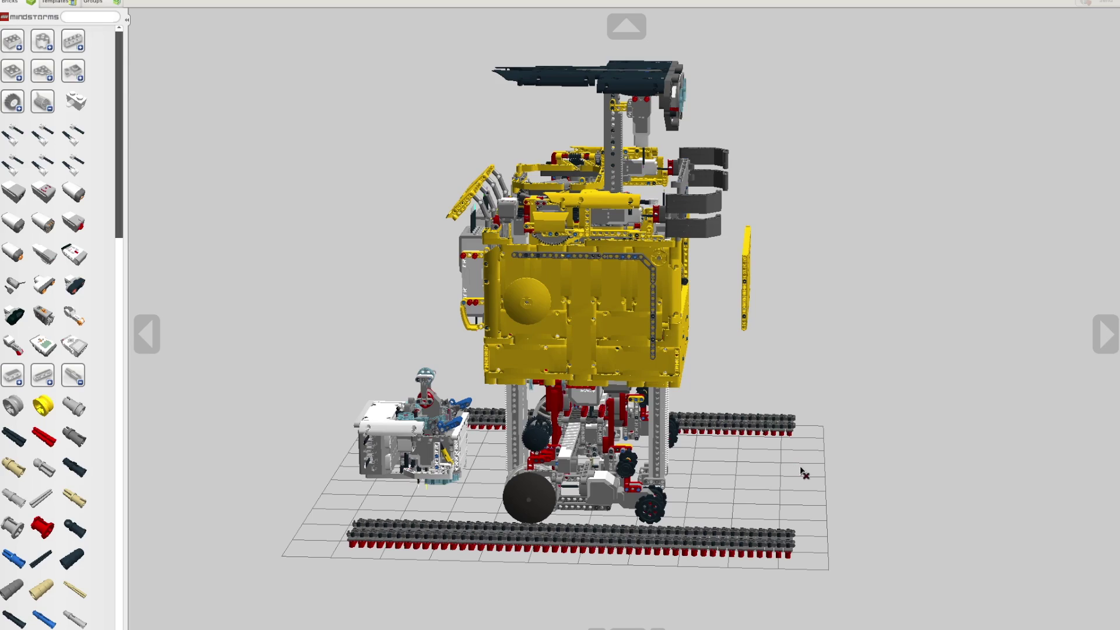
pyautogui.moveTo(814, 476); pyautogui.dragTo(894, 461, button='right')
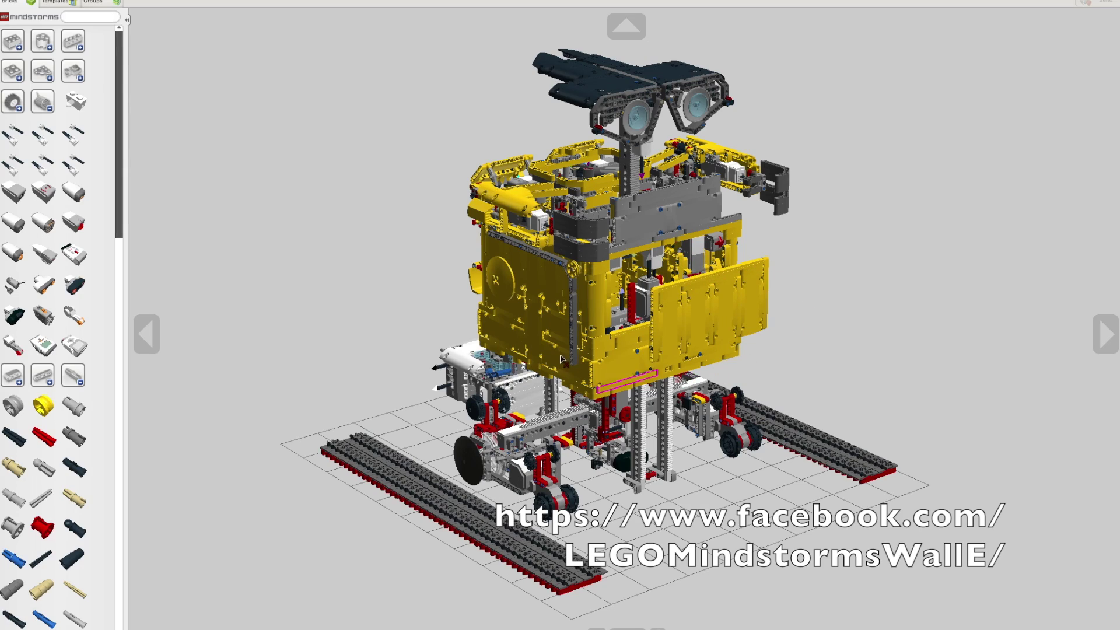
# - Show the Templates palette of saved template thumbnails beside the model
pyautogui.click(354, 336)
pyautogui.moveTo(354, 336); pyautogui.dragTo(323, 342, button='right')
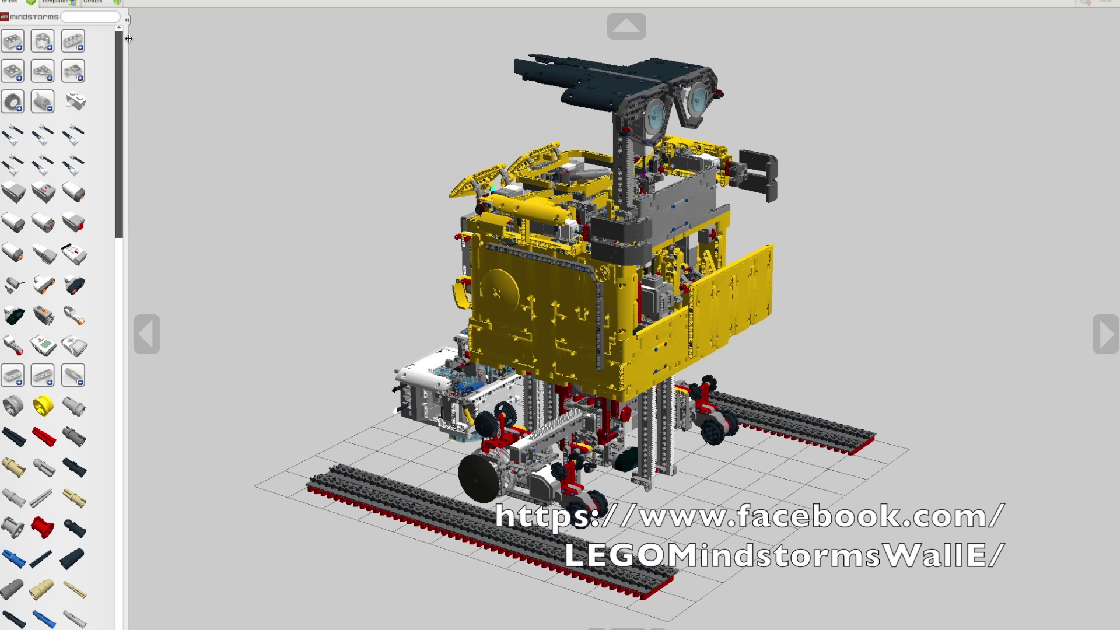
pyautogui.click(55, 3)
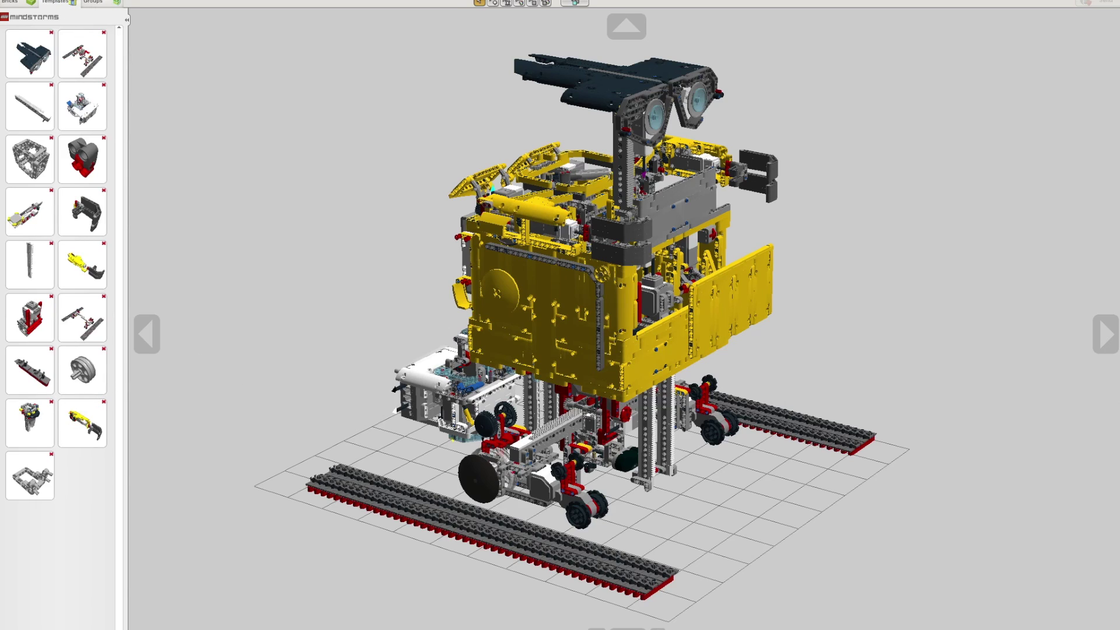
# - List the model's groups and select the second group to highlight its bricks
pyautogui.click(93, 2)
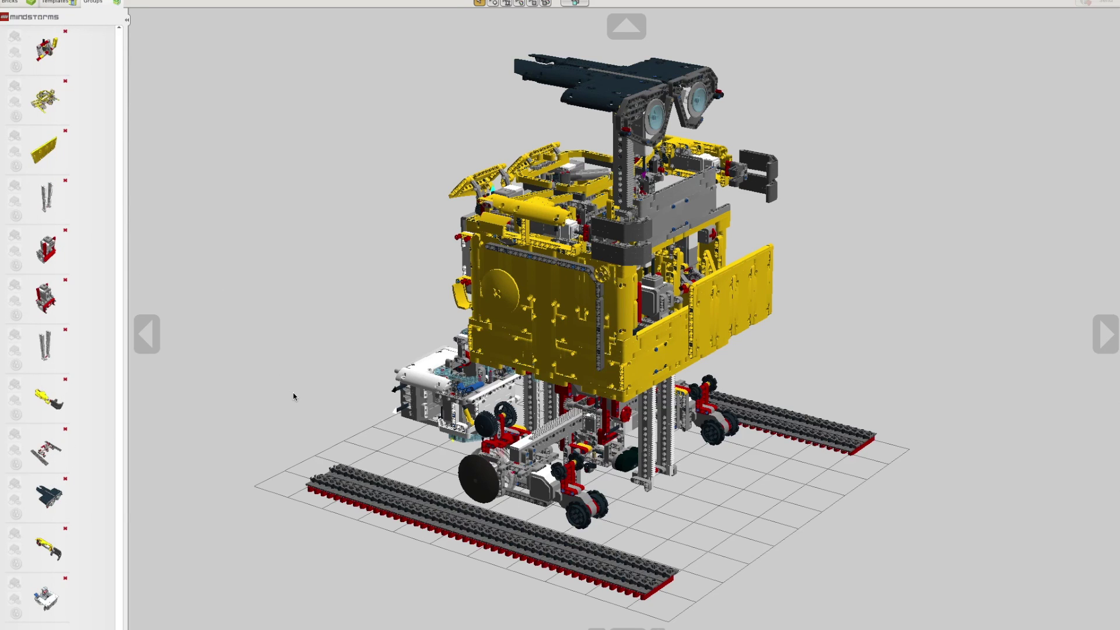
pyautogui.moveTo(293, 396); pyautogui.dragTo(341, 393, button='right')
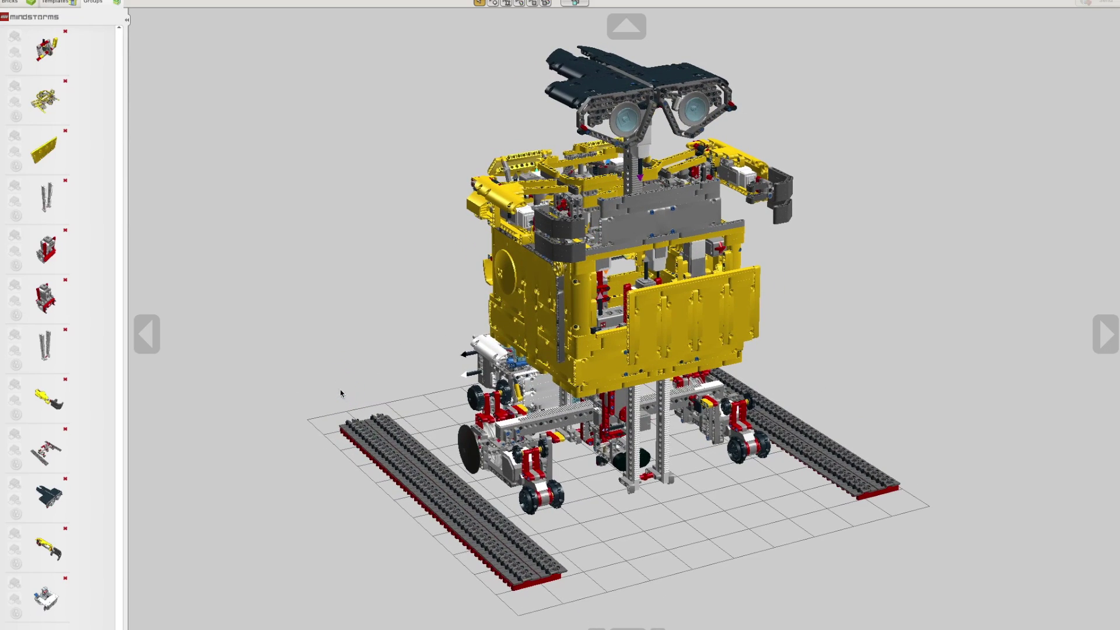
pyautogui.click(43, 99)
pyautogui.moveTo(293, 293); pyautogui.dragTo(258, 277, button='right')
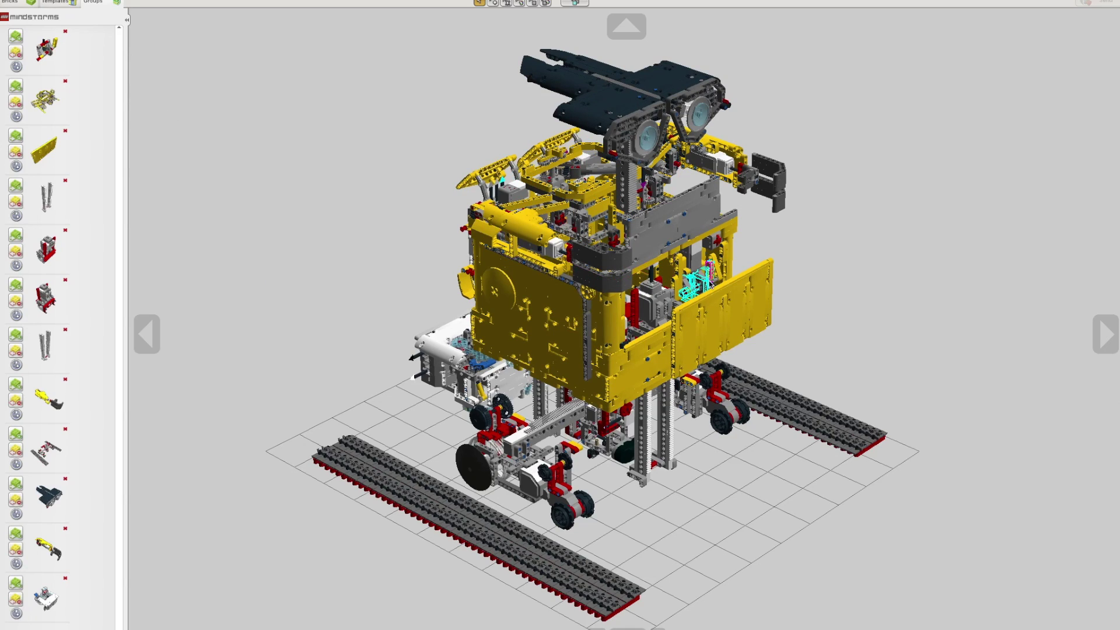
# - Highlight the yellow side-panel group, view it from several angles, then clear the selection
pyautogui.click(44, 162)
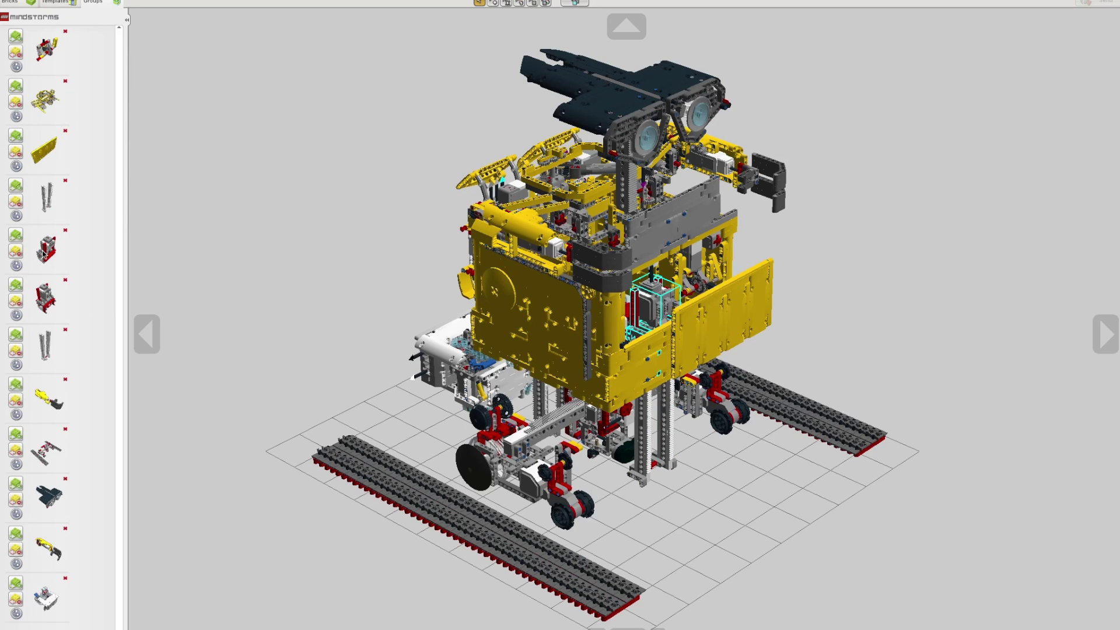
pyautogui.moveTo(272, 287); pyautogui.dragTo(310, 403, button='right')
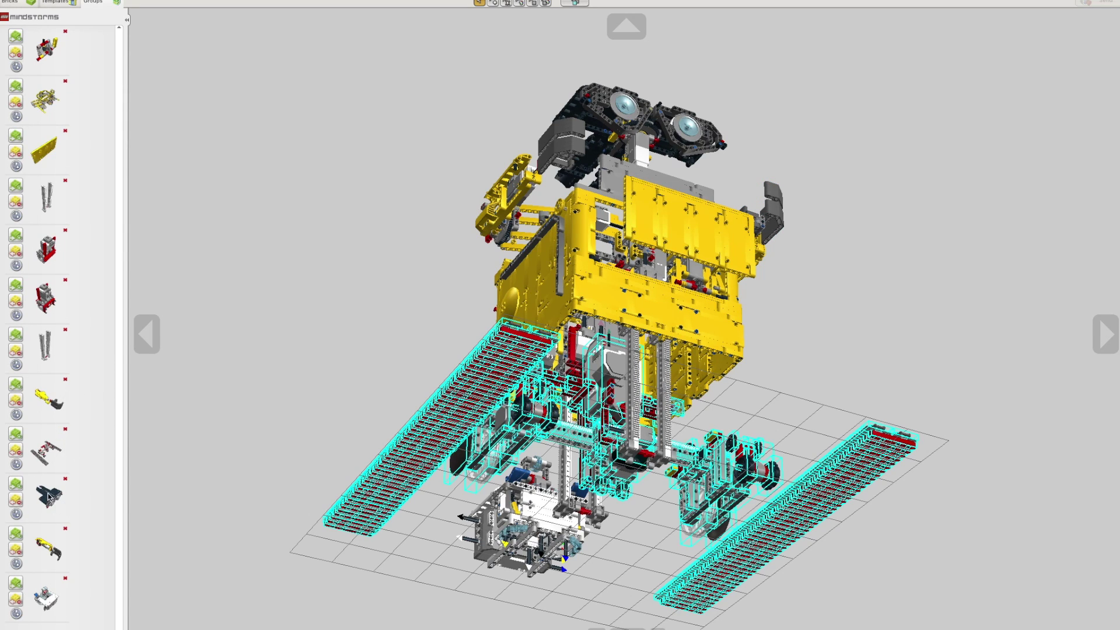
pyautogui.moveTo(195, 344); pyautogui.dragTo(181, 258, button='right')
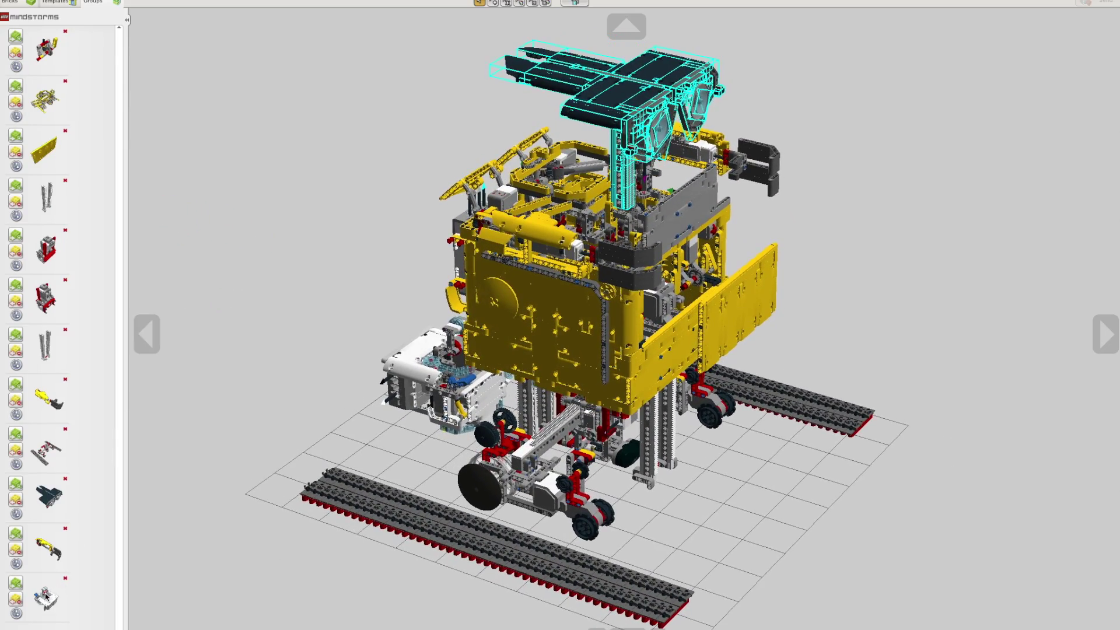
pyautogui.moveTo(210, 419); pyautogui.dragTo(108, 465, button='right')
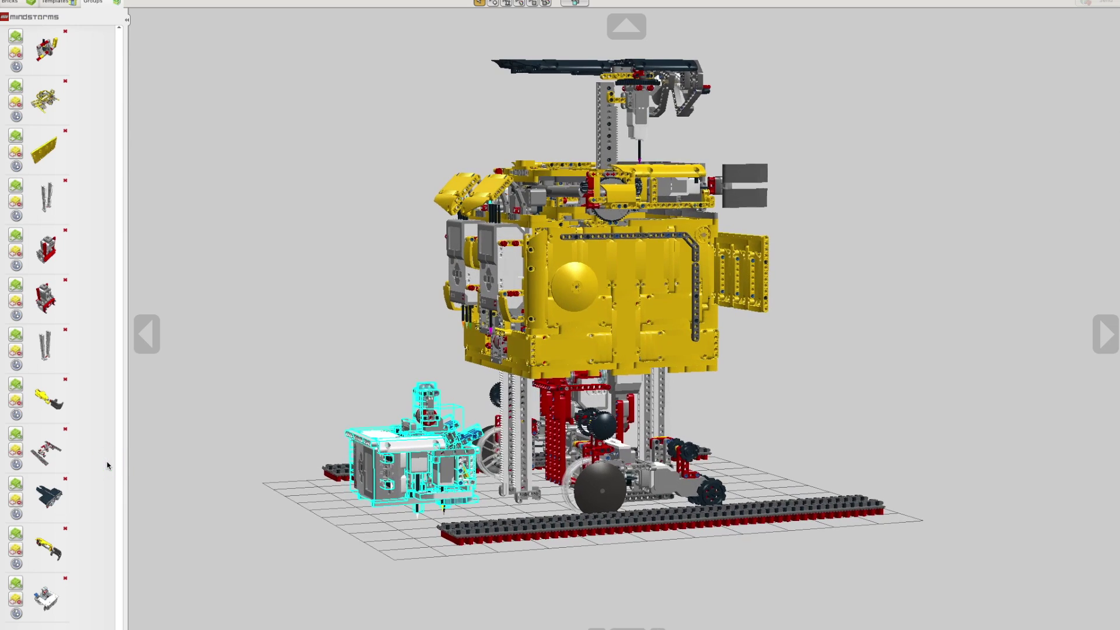
pyautogui.click(261, 513)
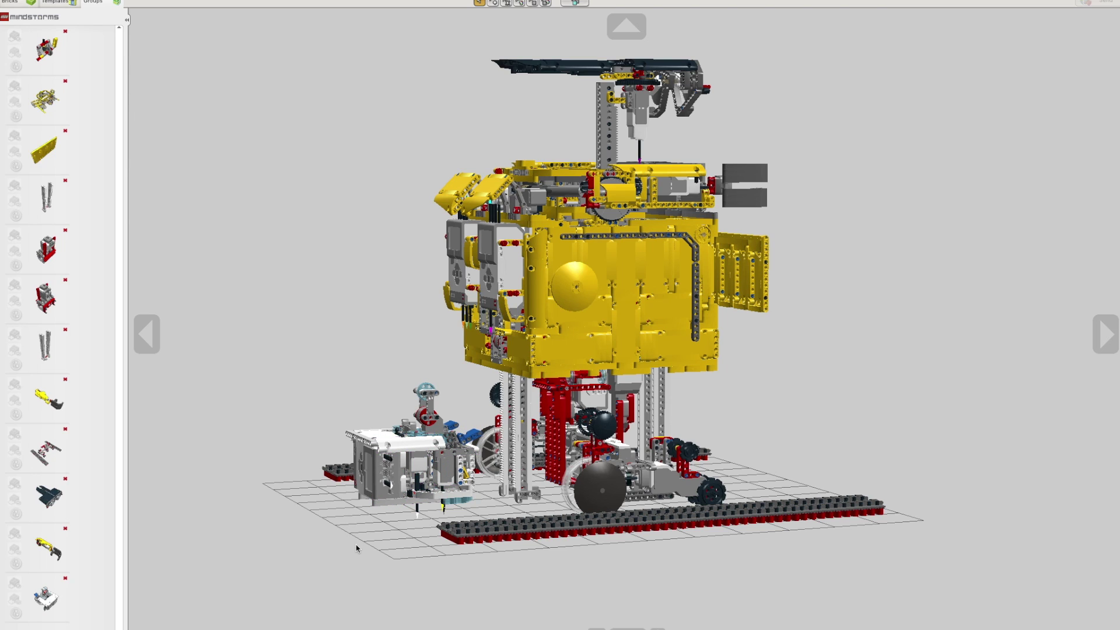
pyautogui.moveTo(357, 549); pyautogui.dragTo(230, 475, button='right')
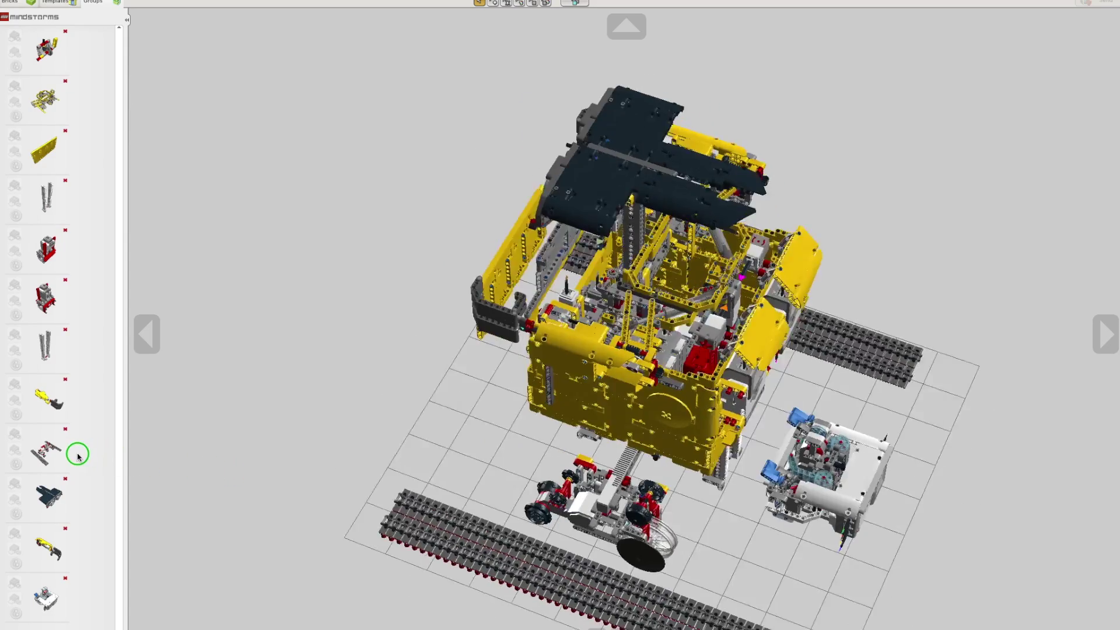
pyautogui.click(35, 454)
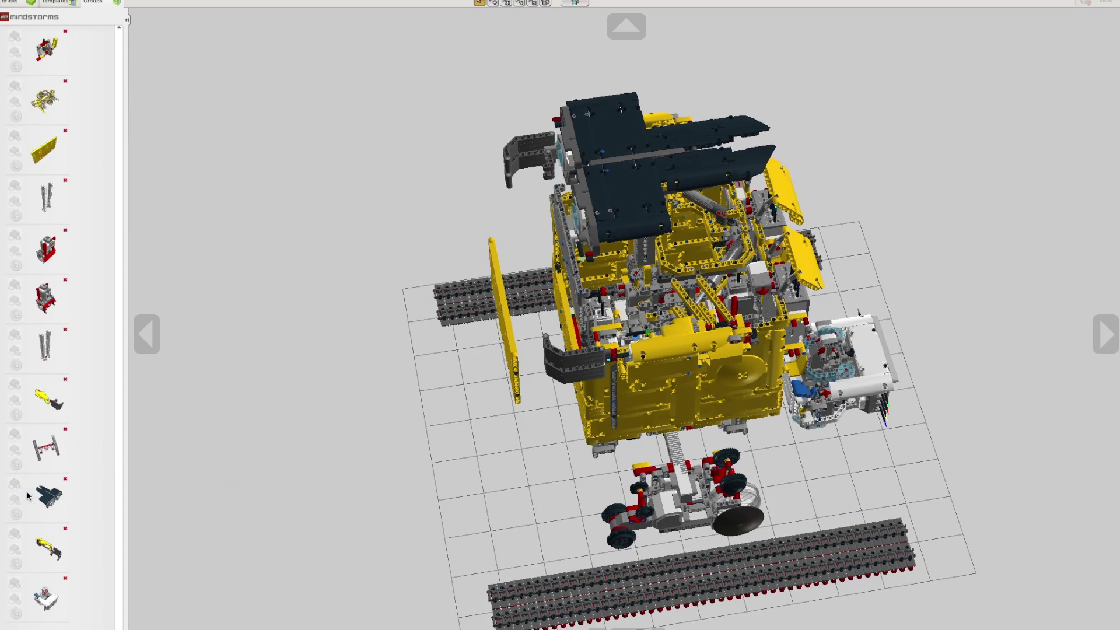
pyautogui.moveTo(377, 402); pyautogui.dragTo(155, 464, button='right')
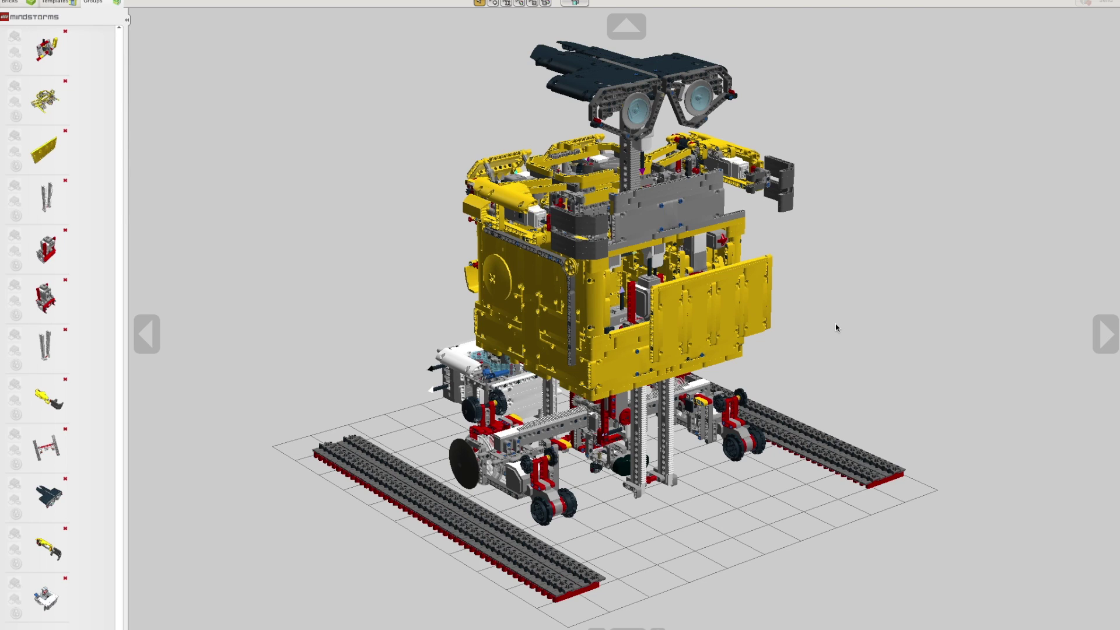
pyautogui.scroll(-2, 836, 326)
pyautogui.moveTo(881, 318); pyautogui.dragTo(886, 325, button='right')
pyautogui.moveTo(916, 282); pyautogui.dragTo(1011, 284, button='right')
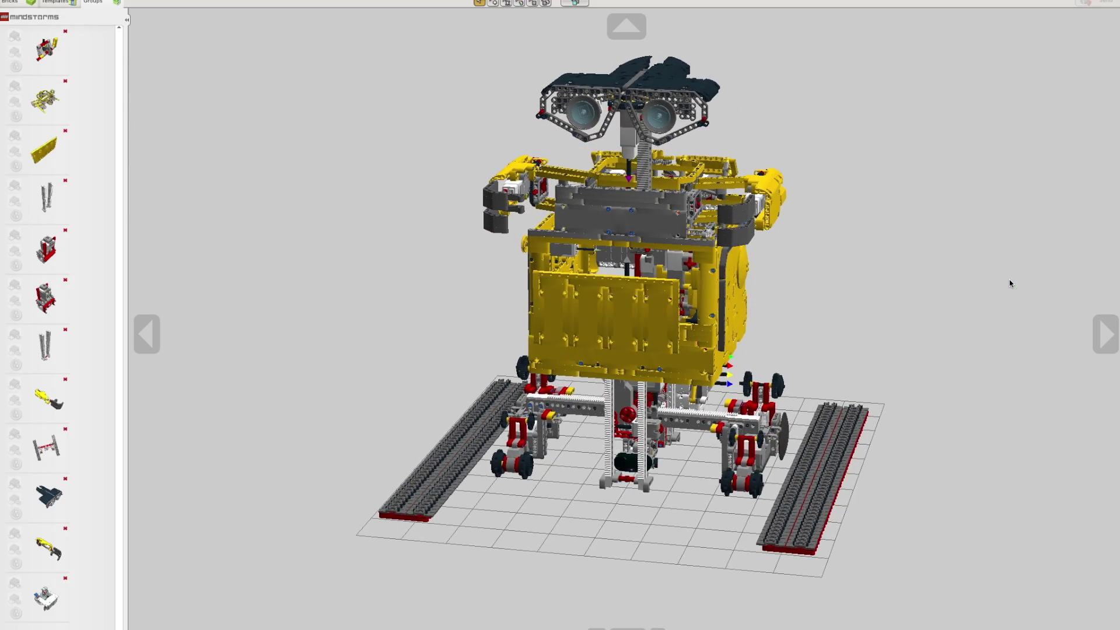
pyautogui.moveTo(876, 283); pyautogui.dragTo(887, 254, button='right')
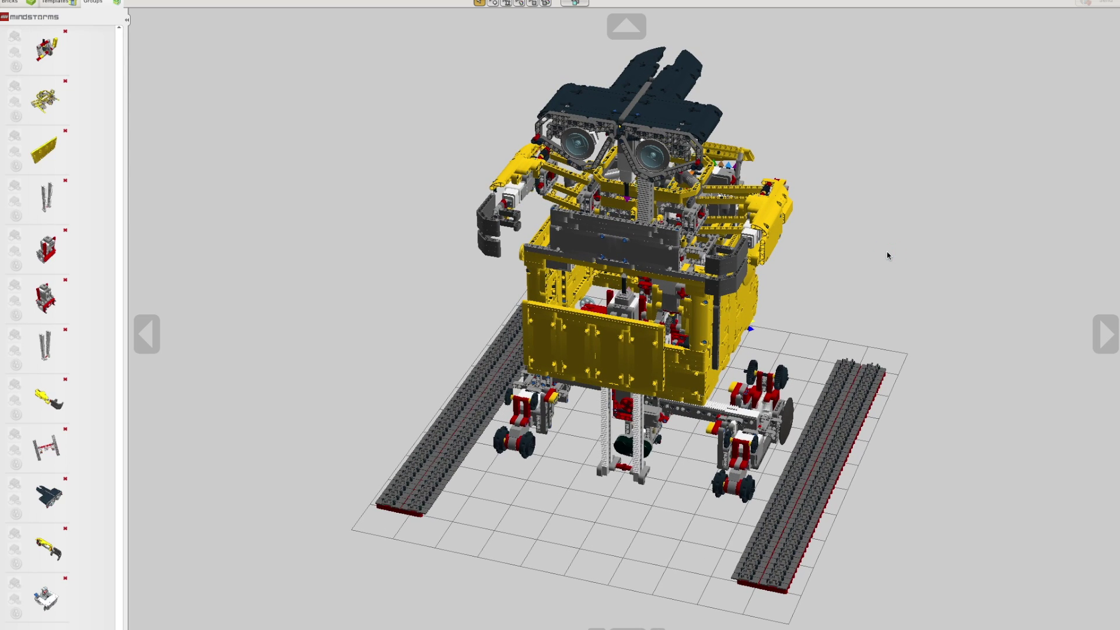
pyautogui.moveTo(887, 252); pyautogui.dragTo(913, 287, button='right')
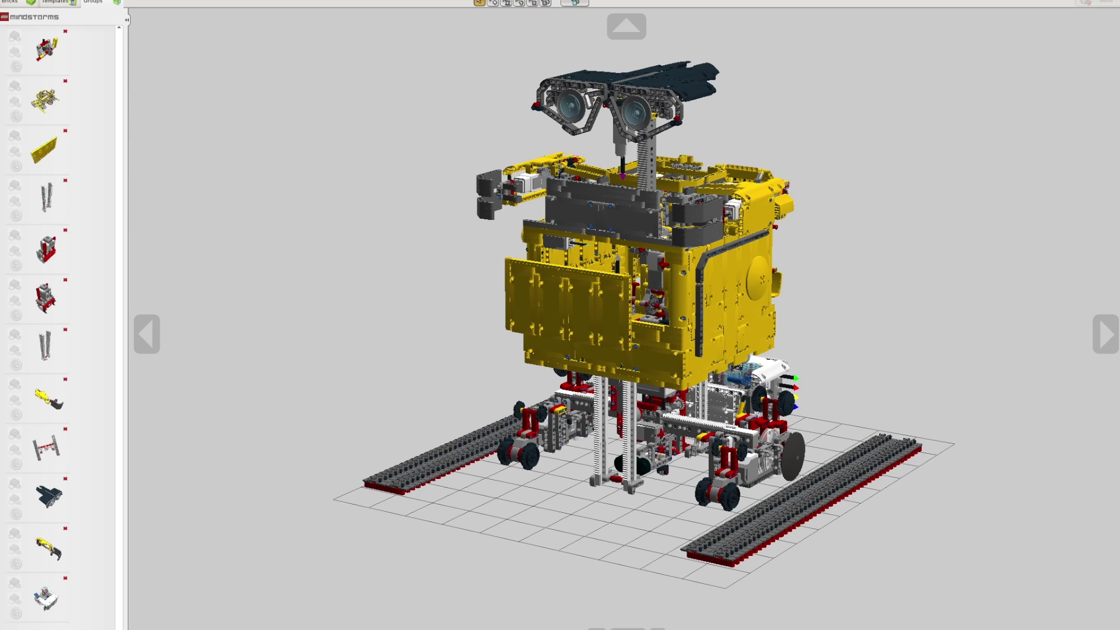
pyautogui.press('F5')
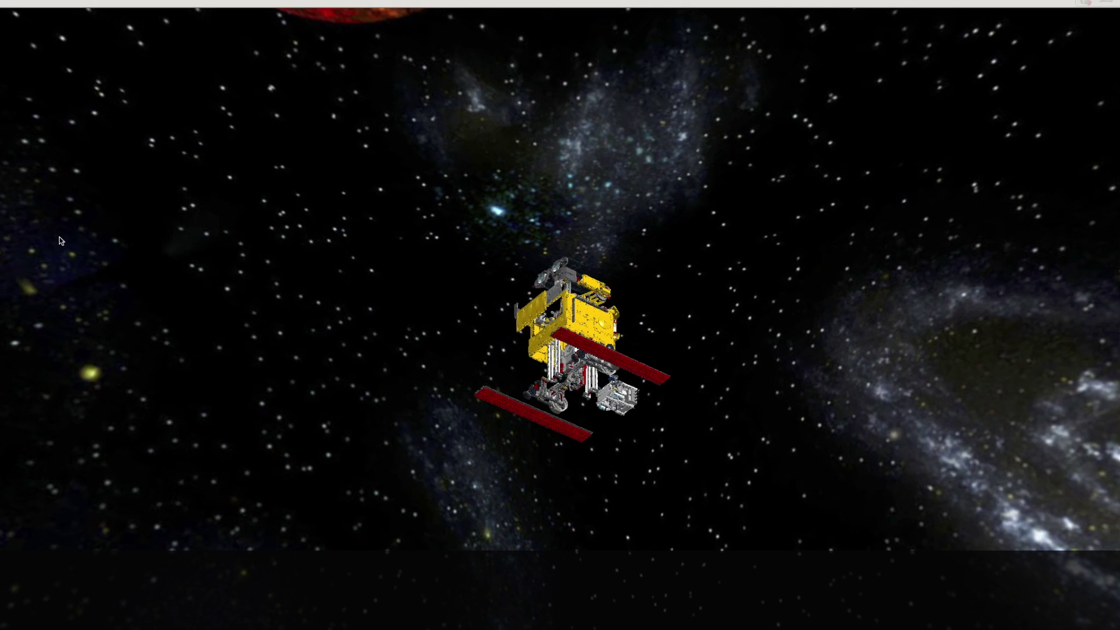
pyautogui.moveTo(343, 382); pyautogui.dragTo(474, 211)
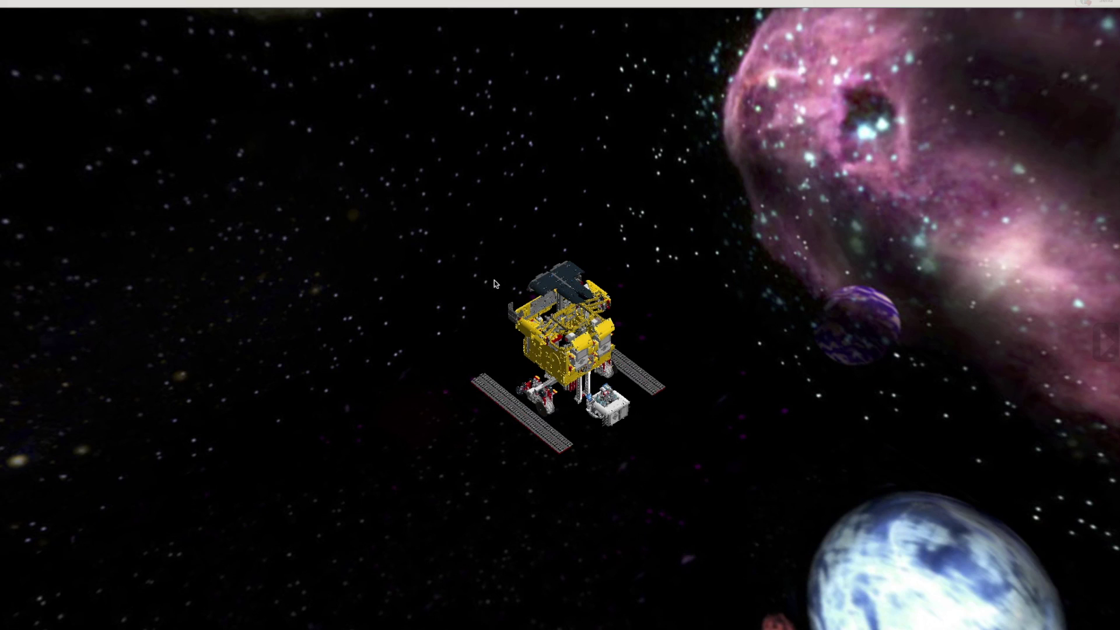
pyautogui.moveTo(323, 370); pyautogui.dragTo(120, 403)
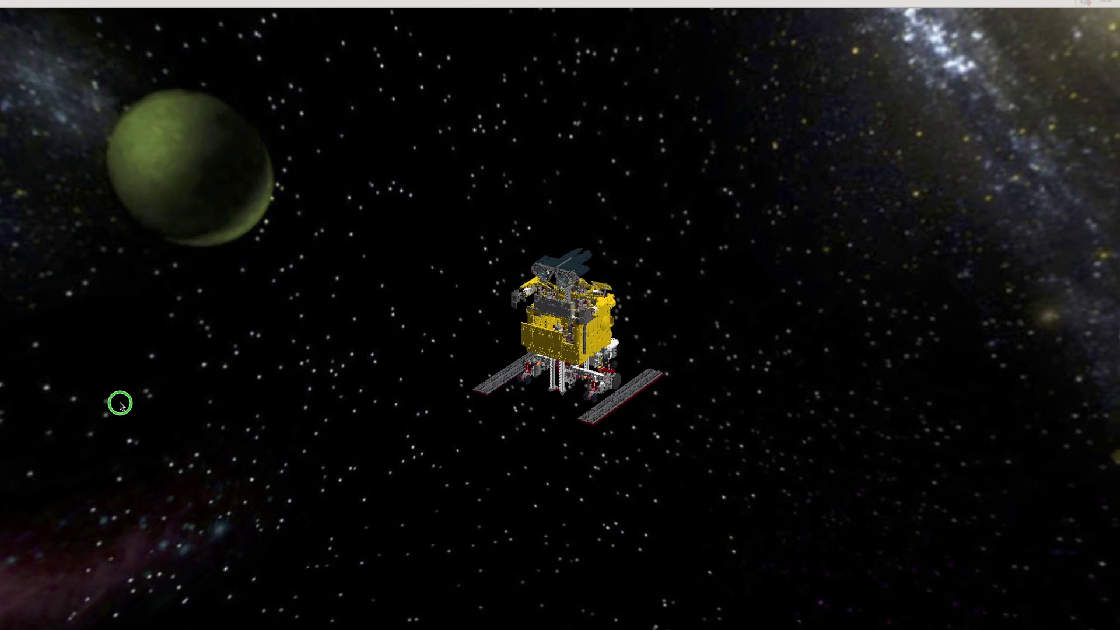